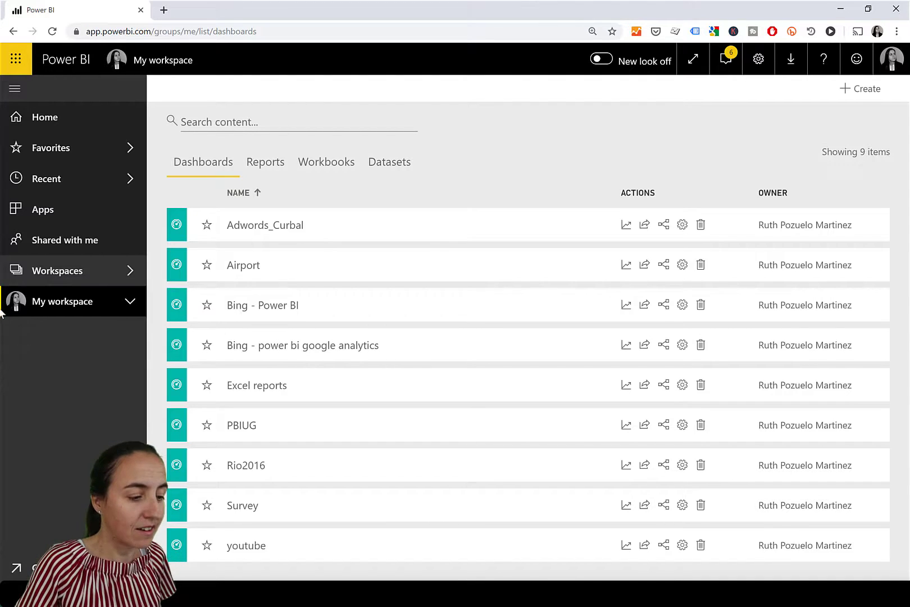
Create and save a new workspace named 'Calendars' from the workspaces list.
left_click(114, 278)
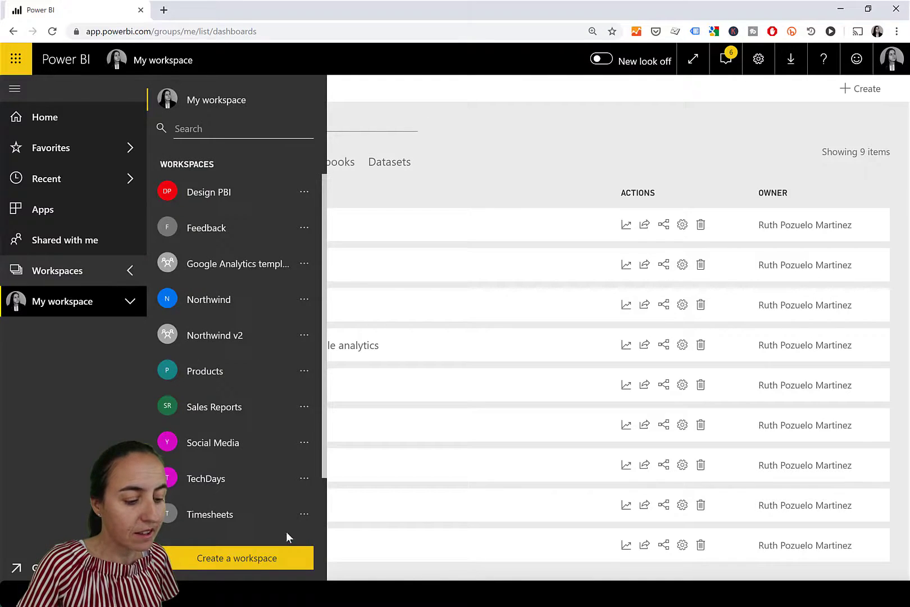
left_click(258, 564)
left_click(691, 315)
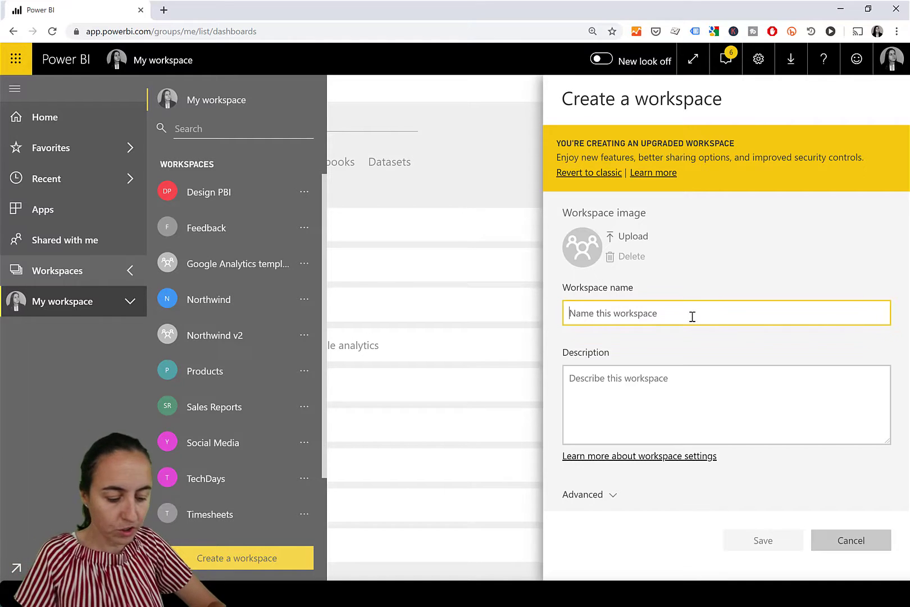
type("Calendars")
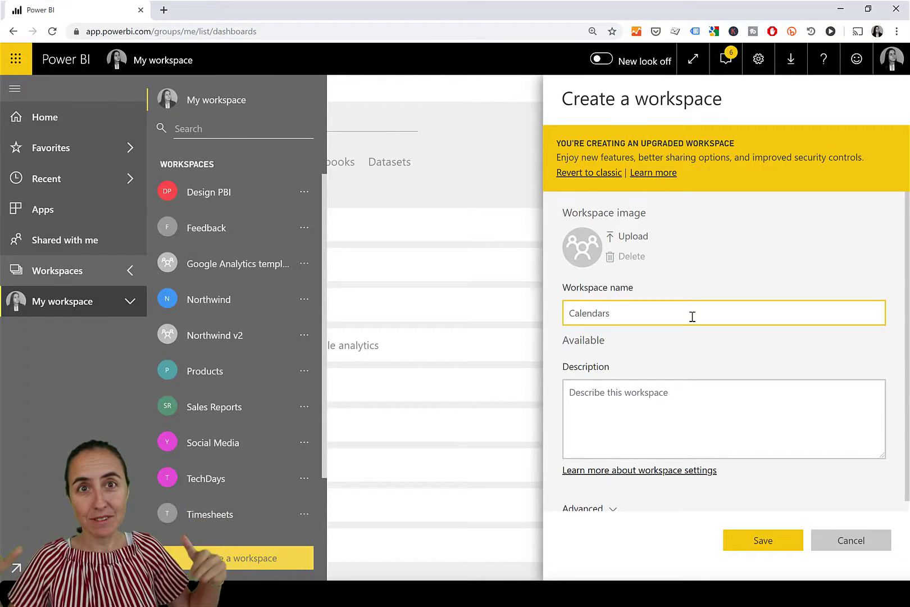
left_click(772, 542)
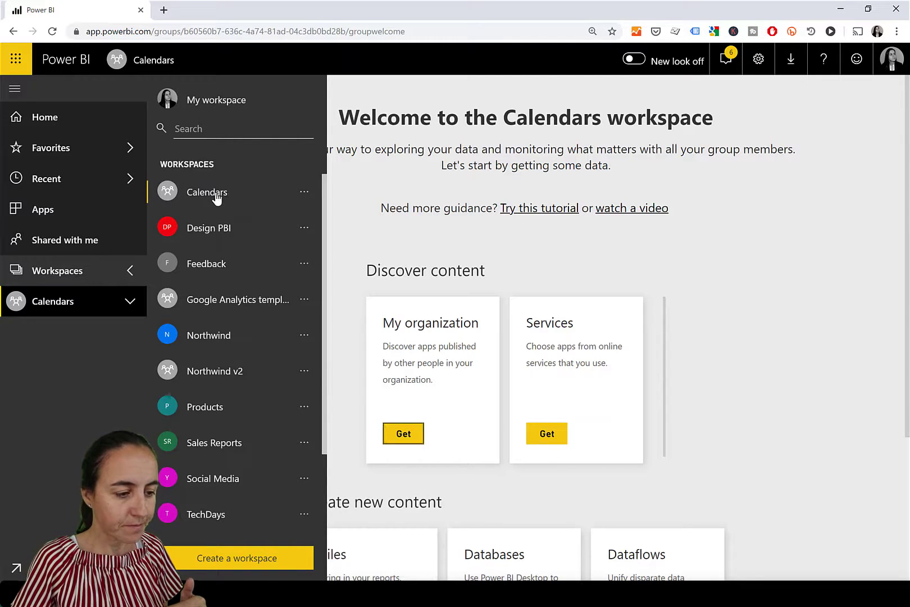
Go to the Calendars workspace and start a new dataflow from the Dataflows card.
left_click(215, 195)
scroll(823, 430, "down", 4)
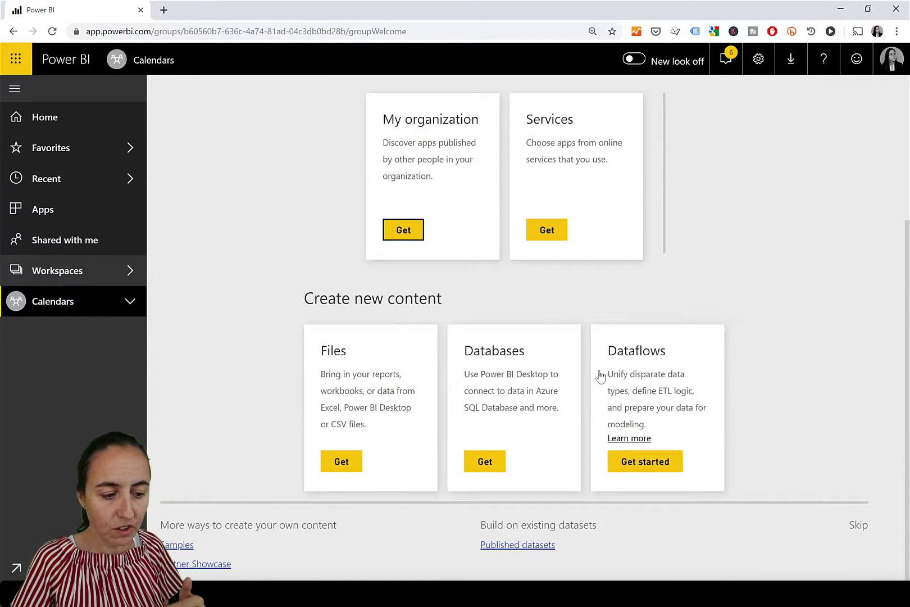
left_click(646, 461)
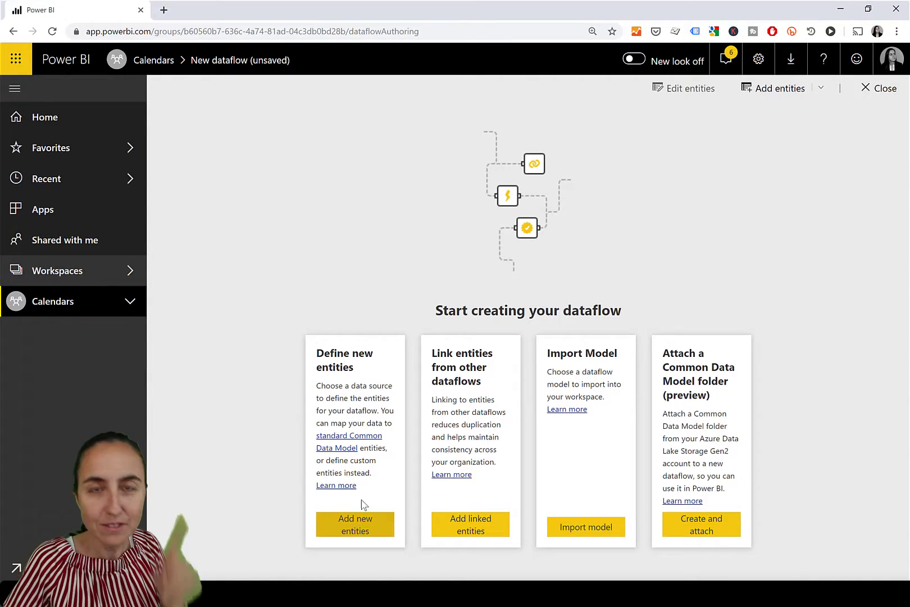
Add a new dataflow entity starting from a Blank query.
left_click(363, 525)
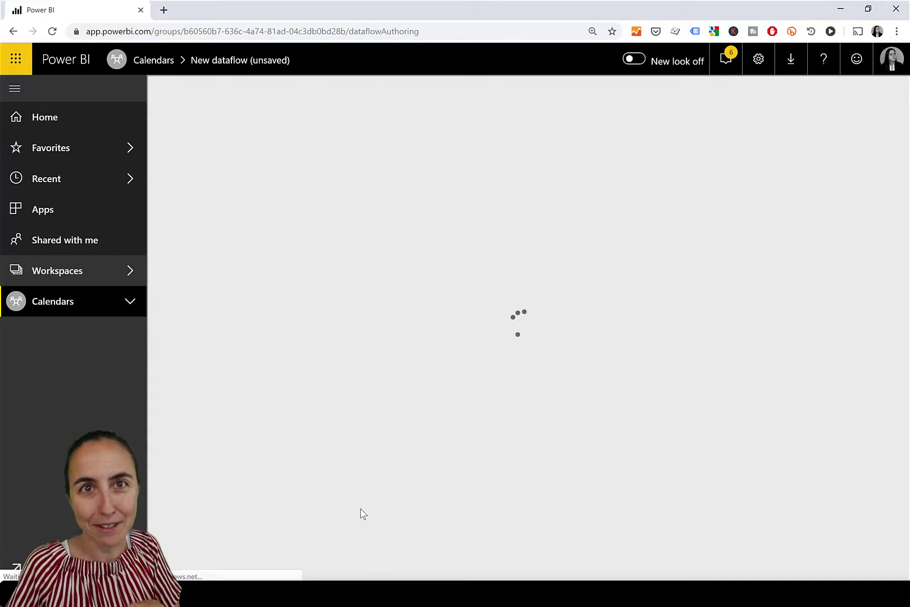
scroll(738, 402, "down", 10)
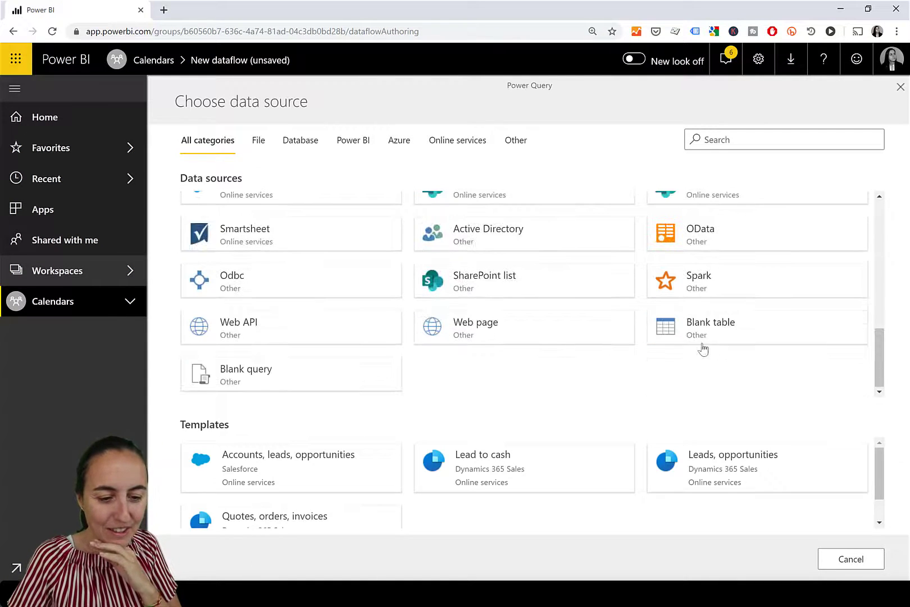
left_click(226, 388)
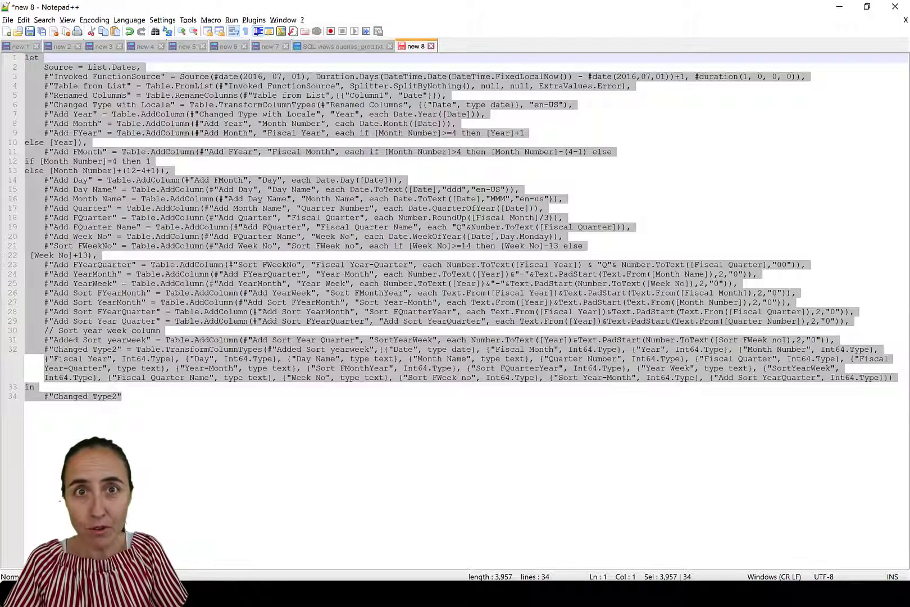
Replace the blank query text with the fiscal calendar M script copied from Notepad++.
left_click_drag(127, 400, 23, 57)
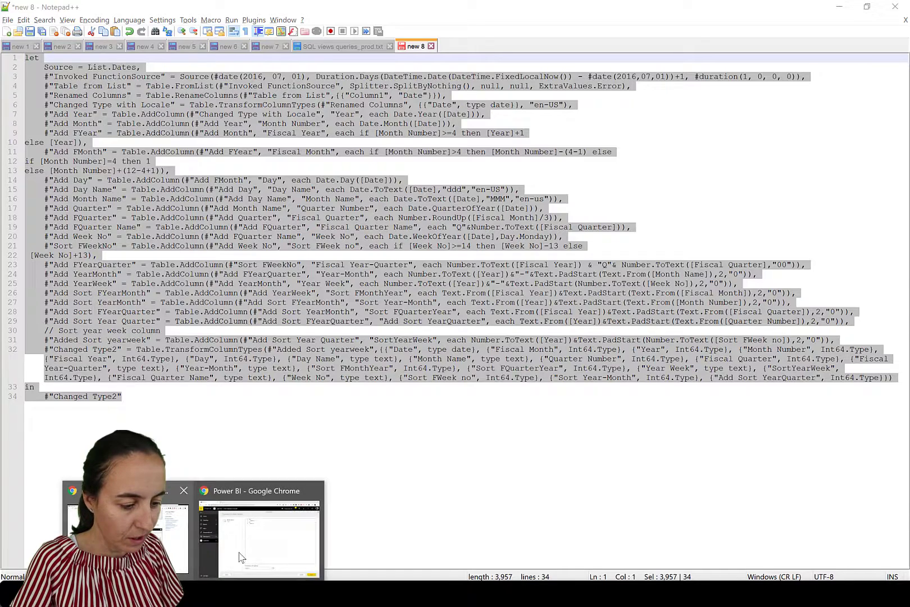
left_click(252, 548)
key("ctrl+a")
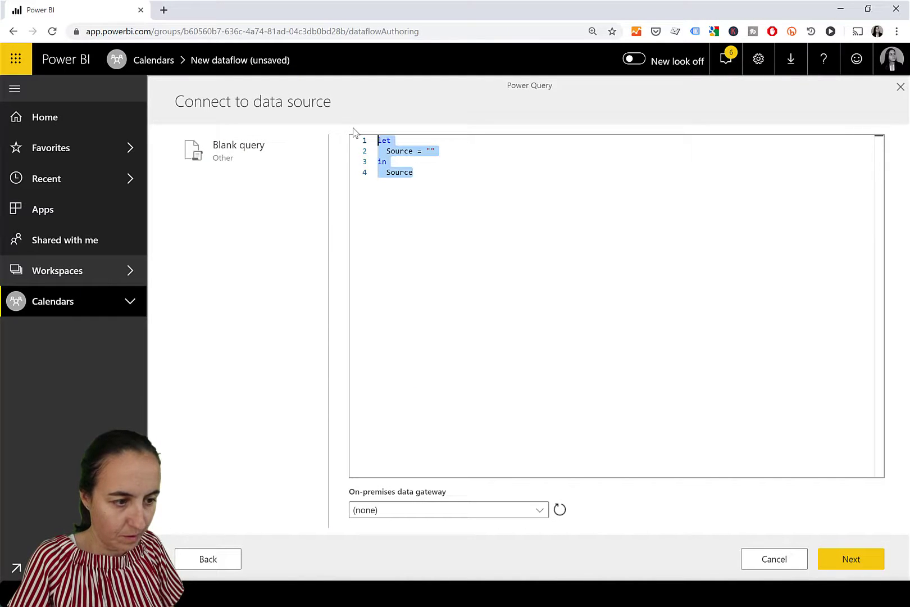
key("ctrl+v")
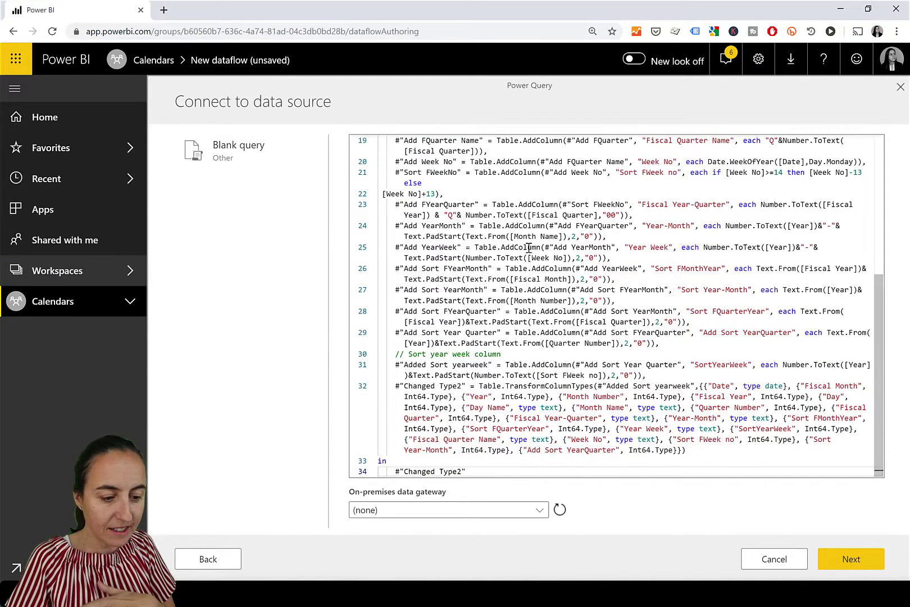
left_click(849, 561)
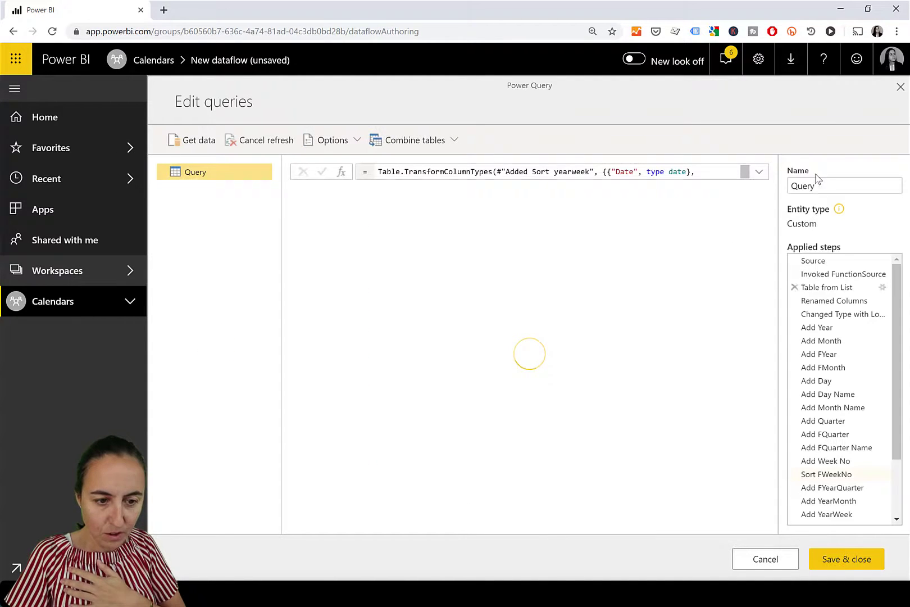
Rename the query to 'Fiscal Calendar' and save and close the editor.
double_click(828, 186)
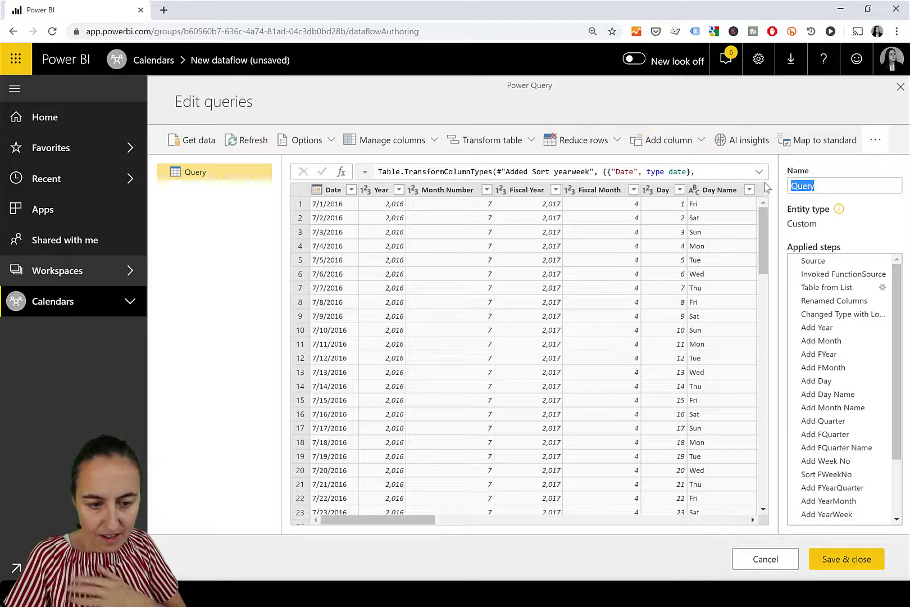
type("Fiscal Cal")
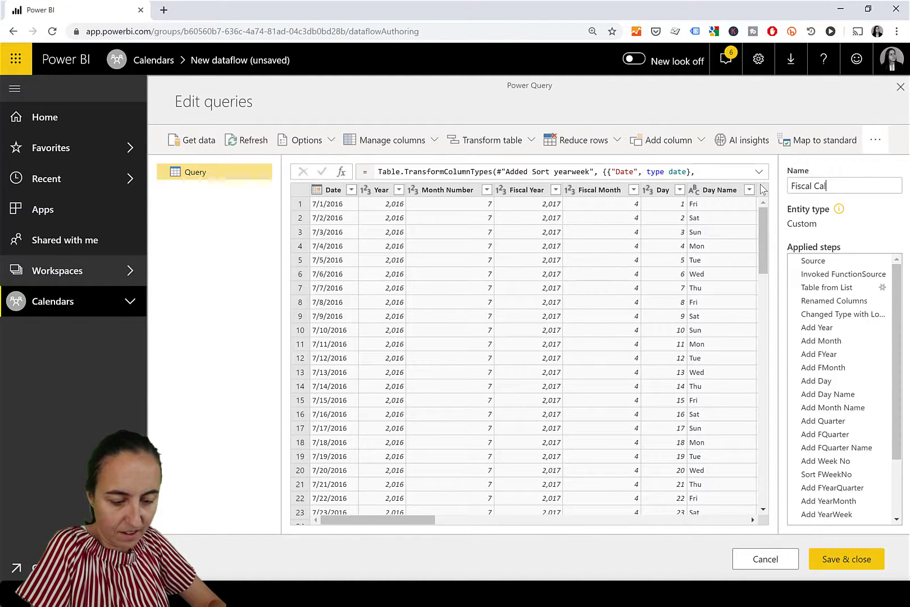
type("endar")
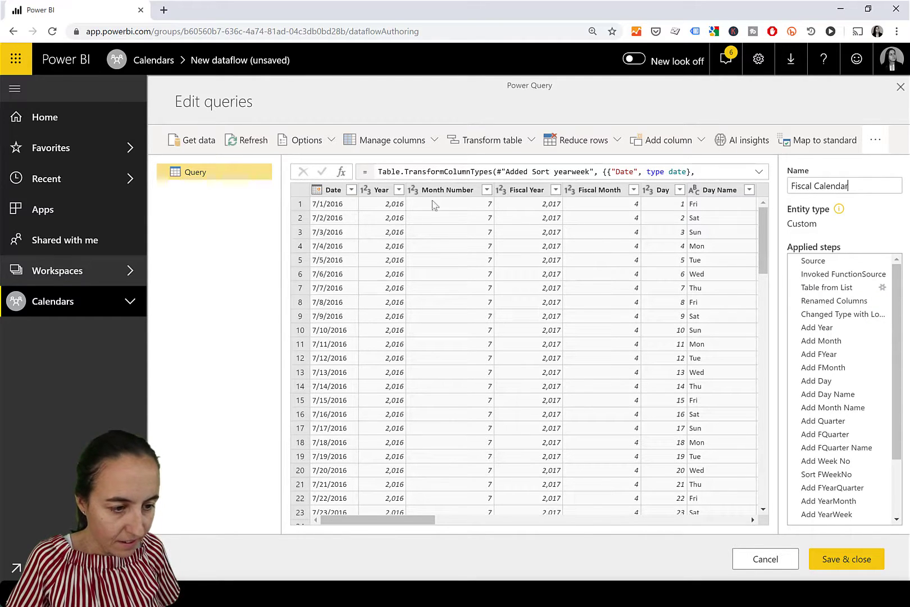
scroll(693, 383, "down", 6)
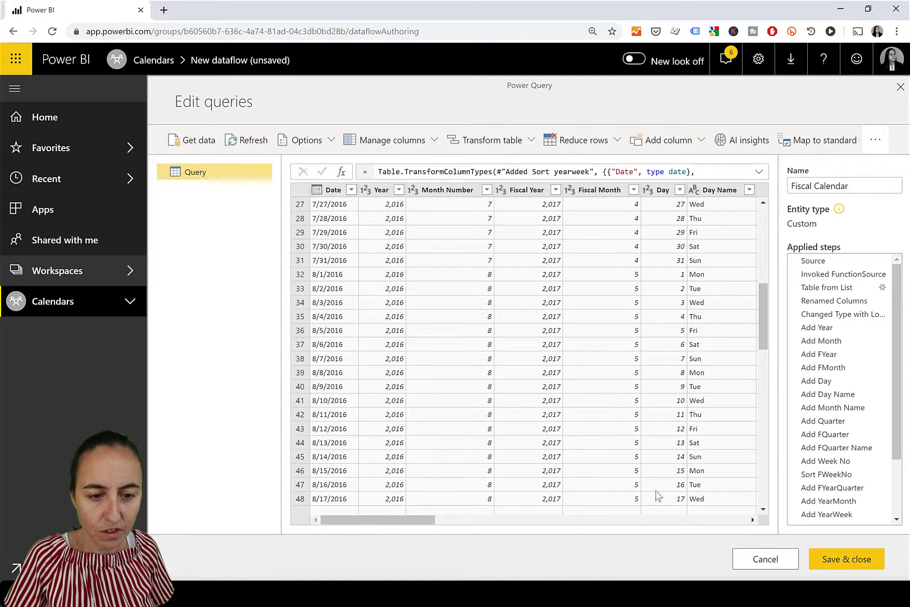
left_click(865, 568)
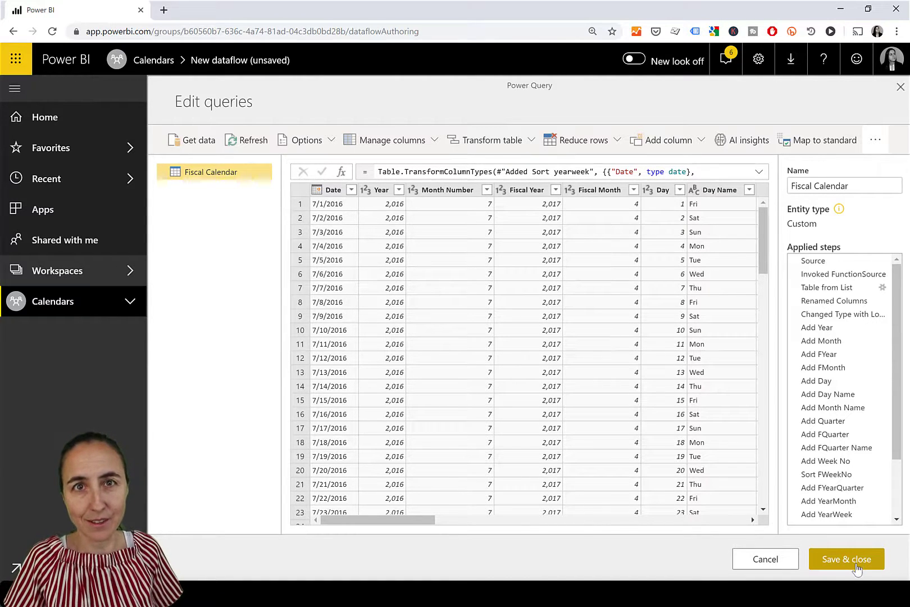
left_click(858, 571)
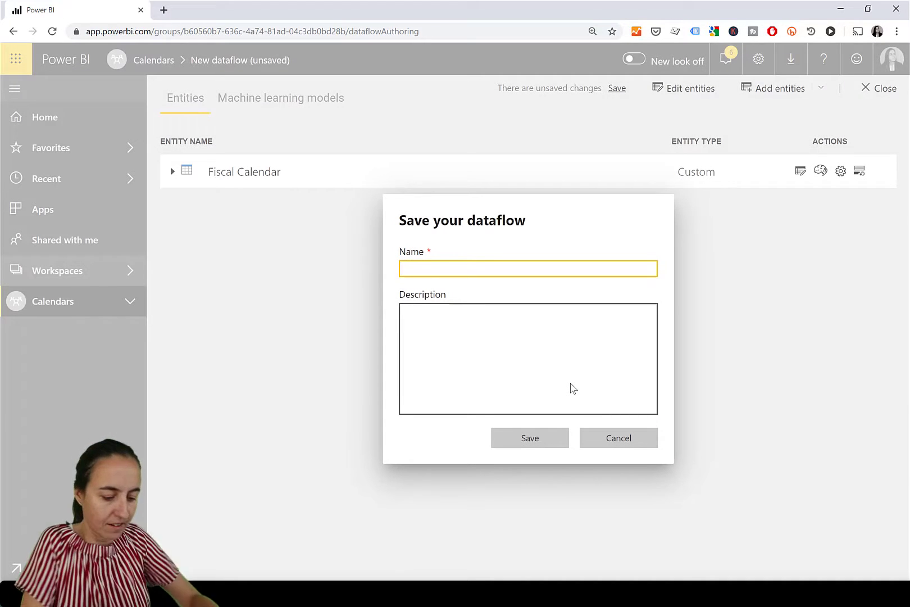
Save the dataflow under the name 'Calendar' and refresh it now.
type("Calendar")
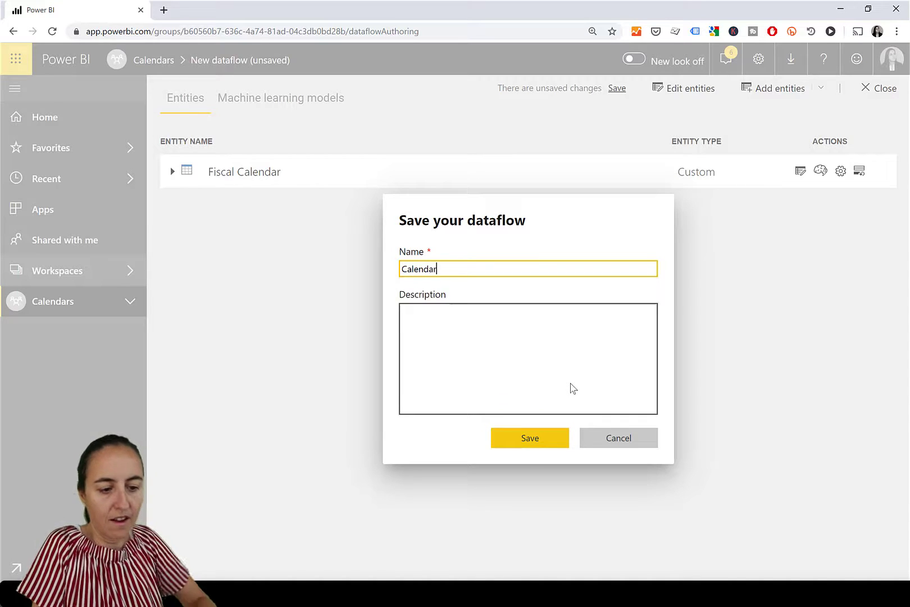
left_click(543, 437)
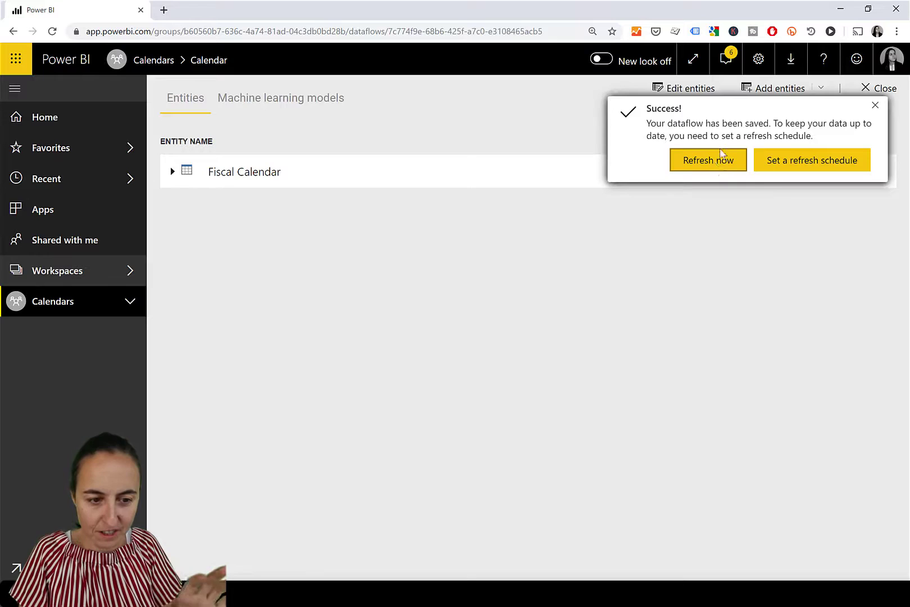
left_click(715, 162)
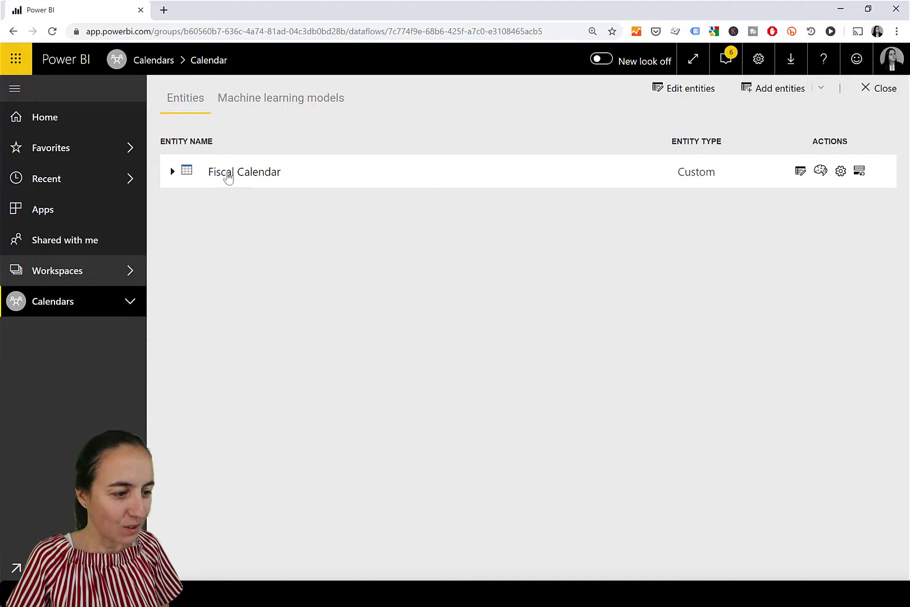
Expand the Fiscal Calendar entity's fields, then view the Calendars workspace's Dataflows list.
left_click(236, 174)
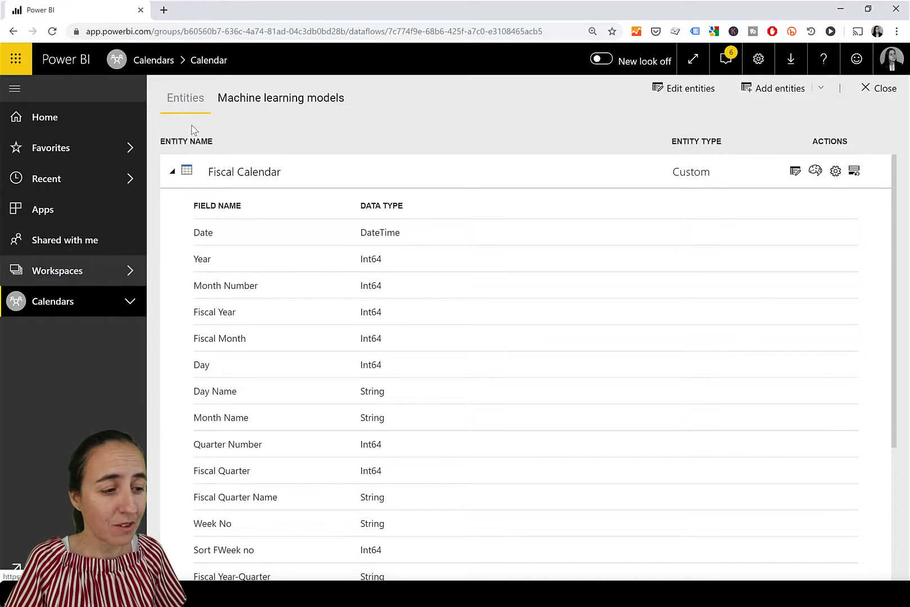
left_click(175, 64)
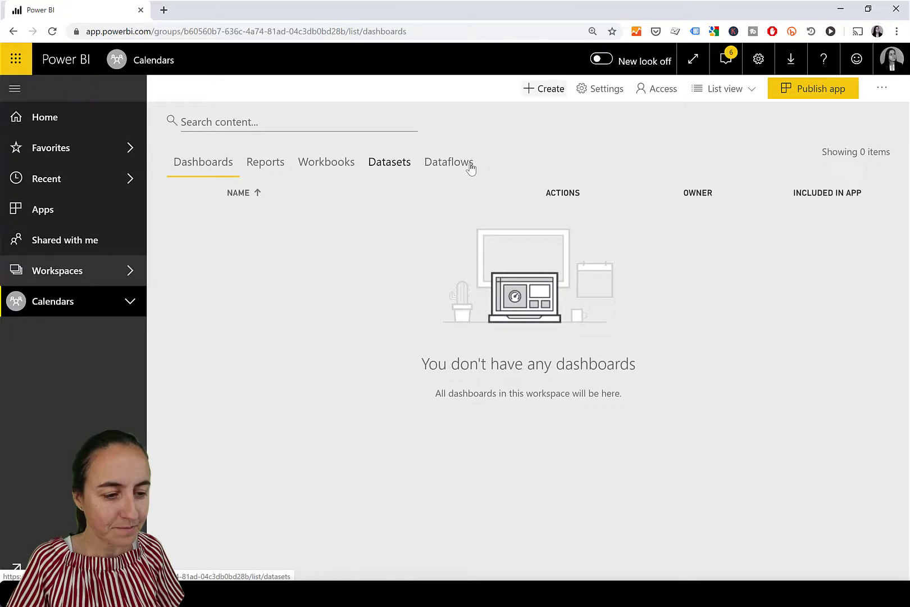
left_click(461, 169)
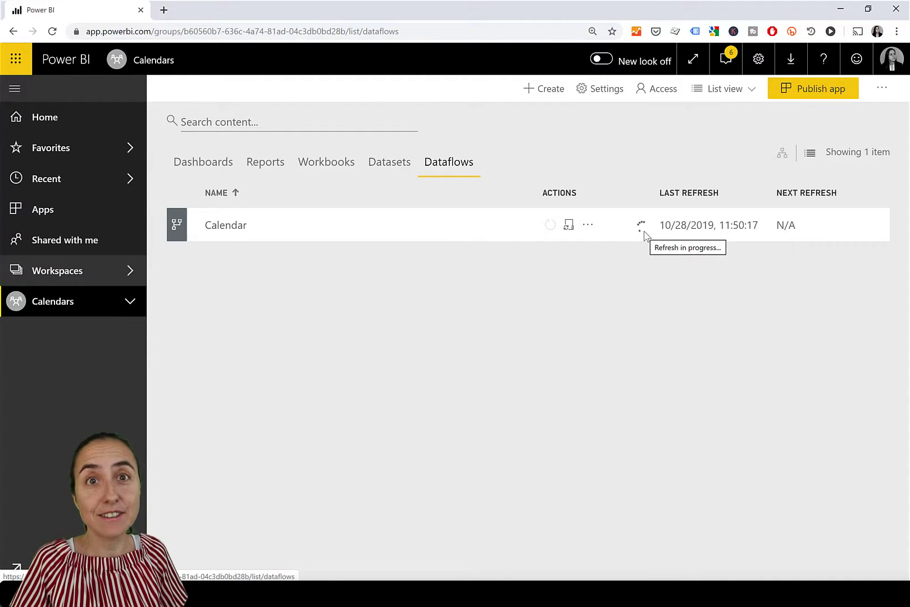
Turn on scheduled refresh for the Calendar dataflow at 12:00 AM and apply it.
left_click(568, 229)
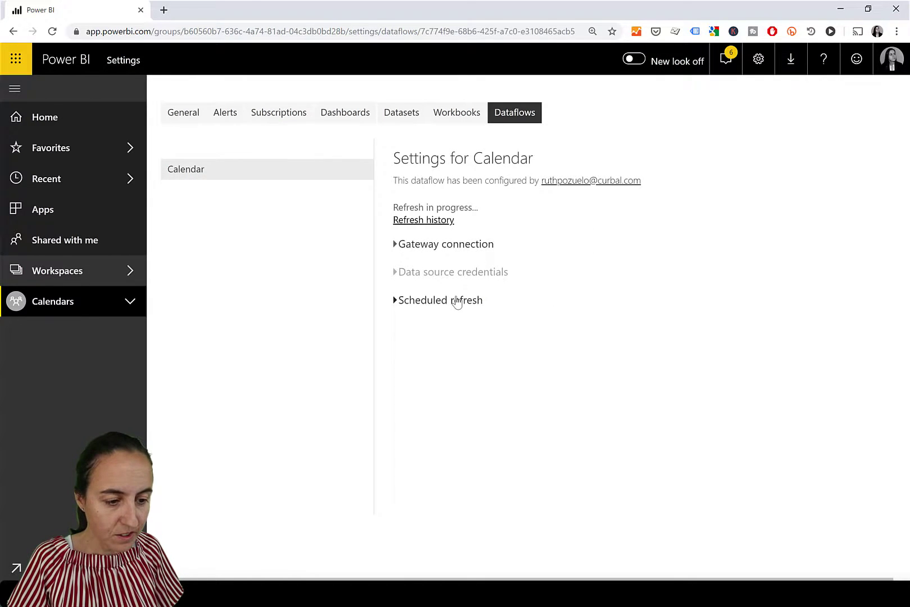
left_click(455, 300)
left_click(422, 345)
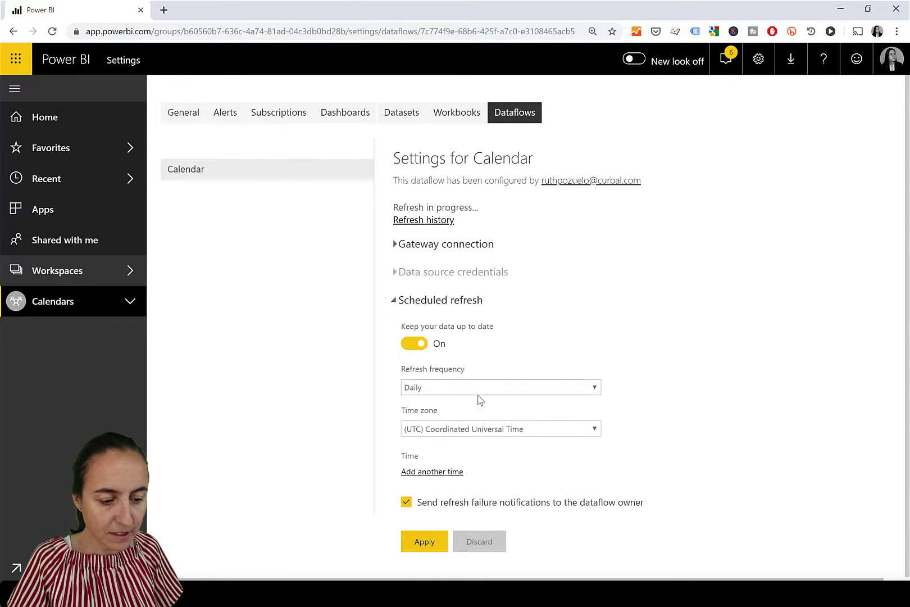
left_click(443, 471)
scroll(449, 460, "down", 1)
left_click(418, 443)
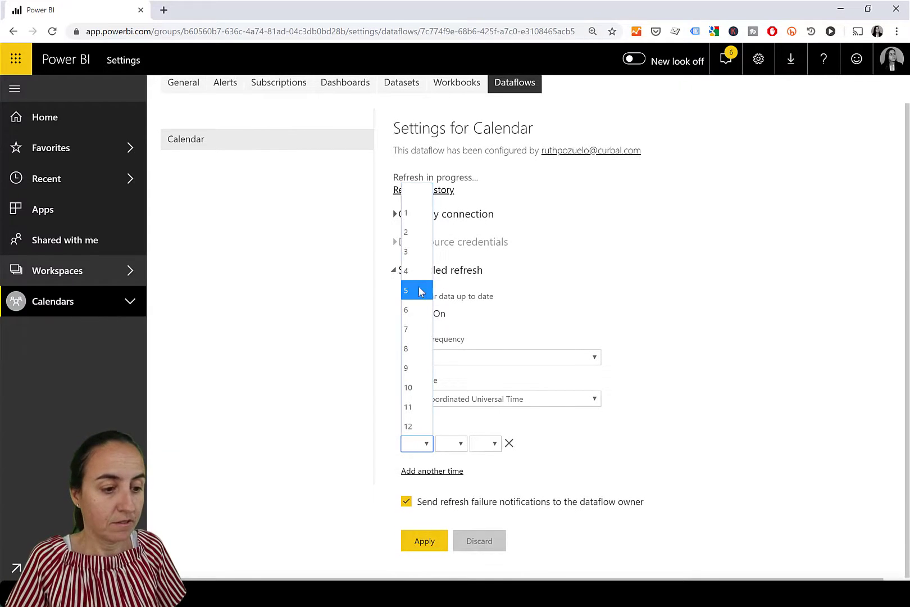
left_click(445, 443)
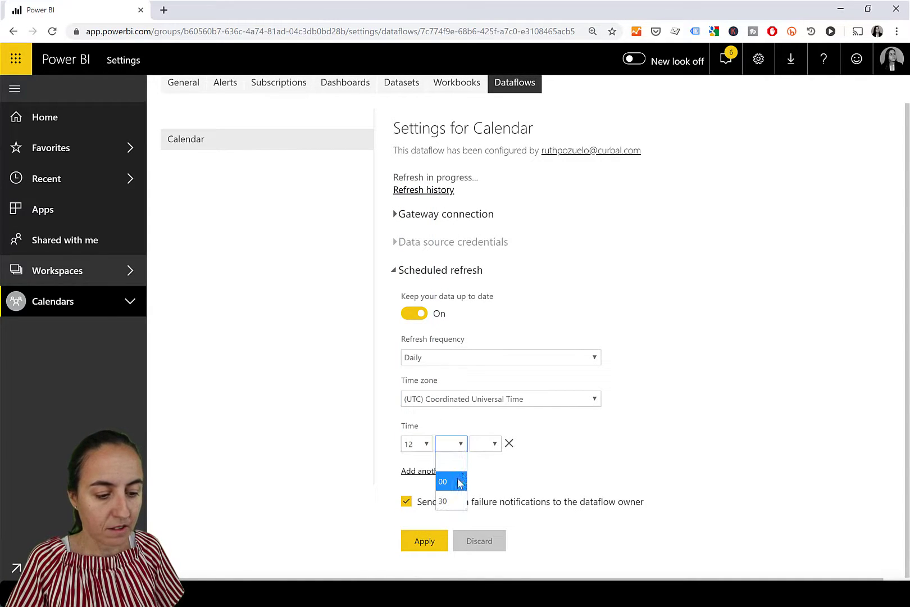
left_click(453, 479)
left_click(483, 445)
left_click(479, 480)
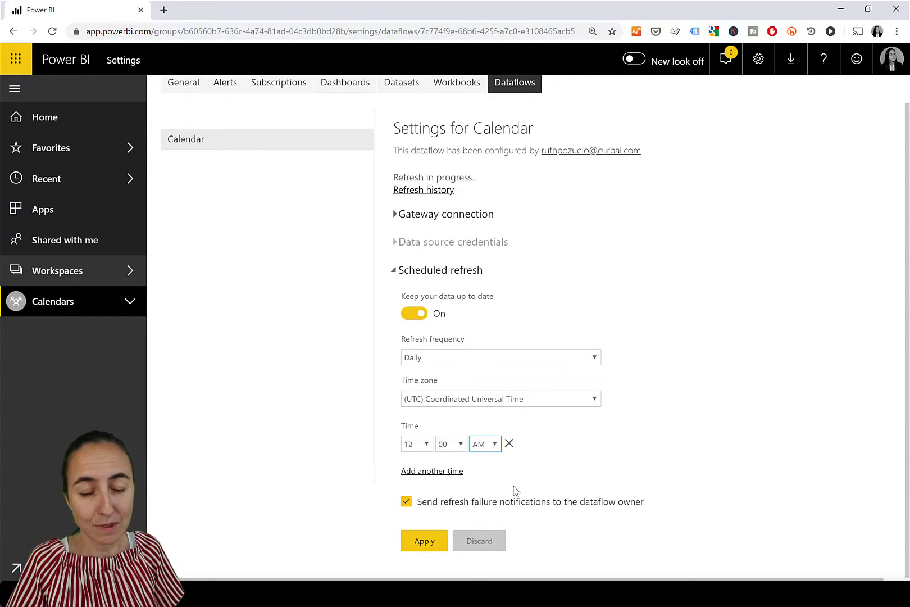
left_click(430, 541)
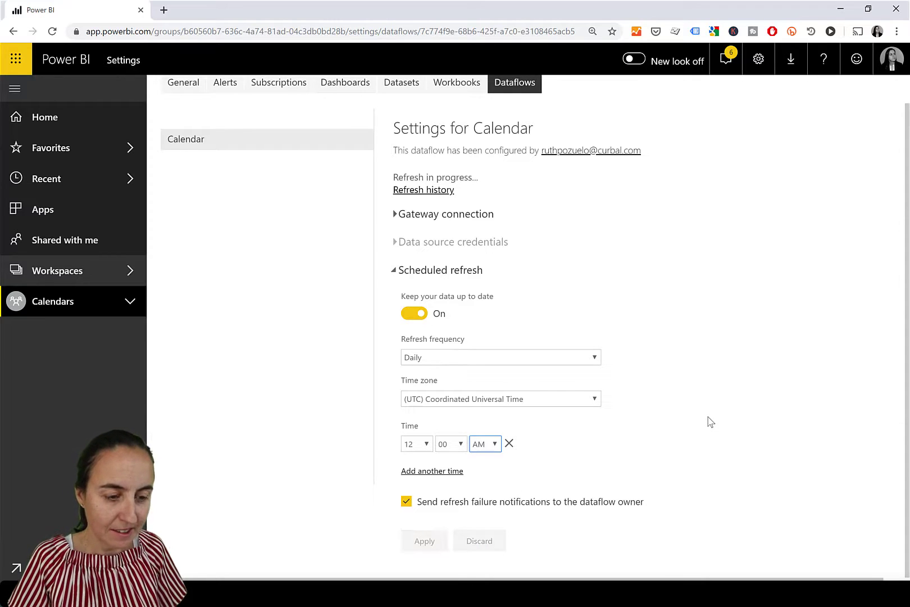
Check the datasets settings, then return to the Calendars workspace's Dataflows list.
left_click(400, 83)
left_click(511, 115)
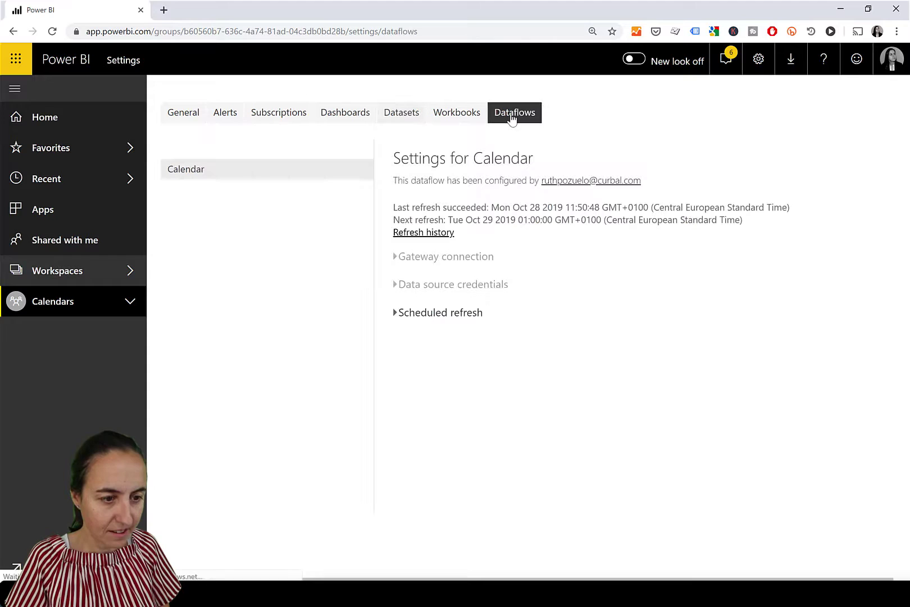
left_click(60, 307)
left_click(456, 169)
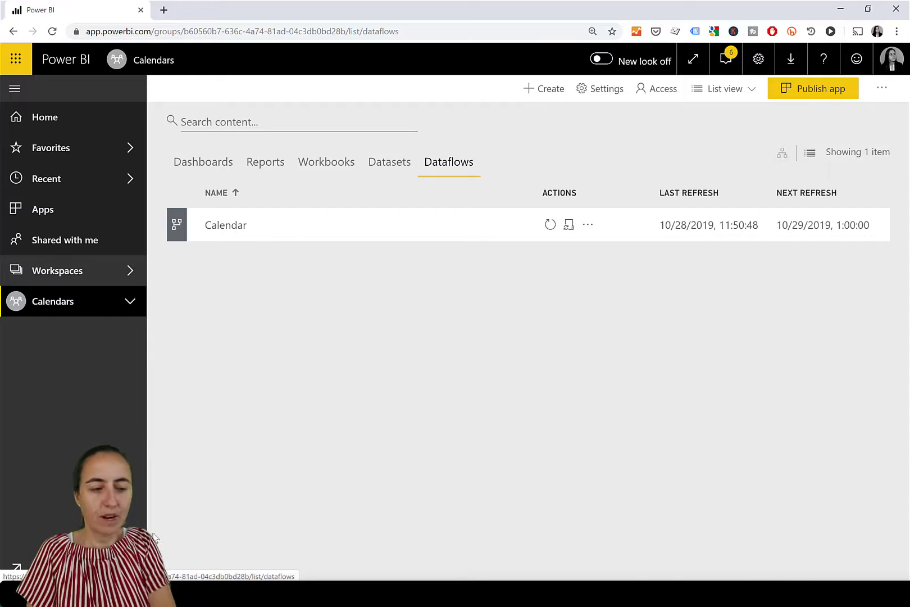
In Power BI Desktop, connect to Power BI dataflows, expand Calendars, then cancel the Navigator.
key("alt+Tab")
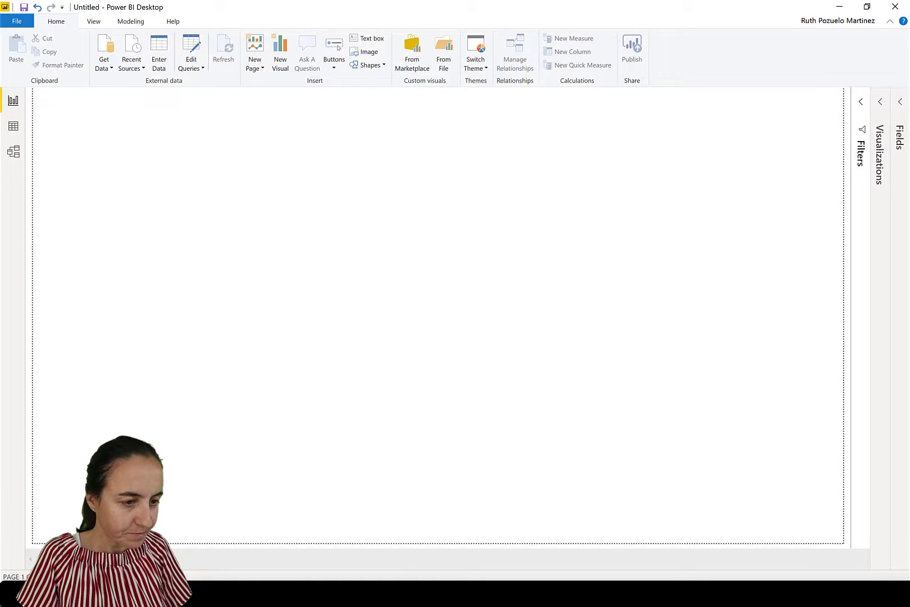
left_click(106, 66)
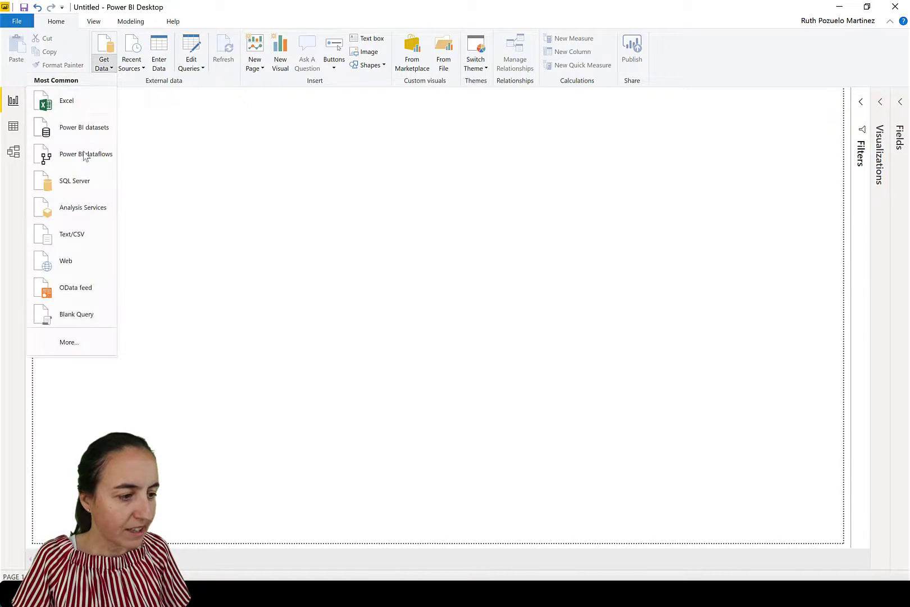
left_click(83, 157)
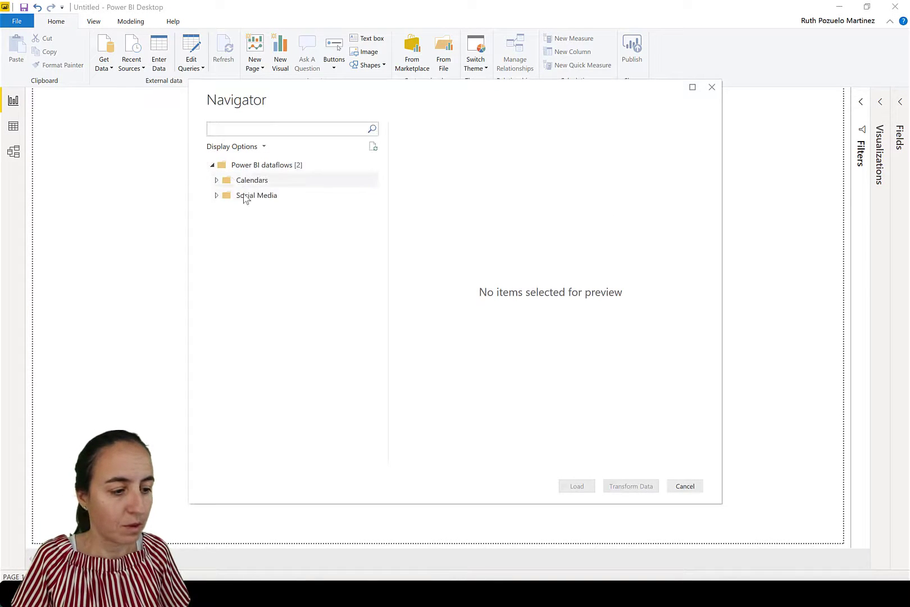
left_click(219, 186)
left_click(217, 181)
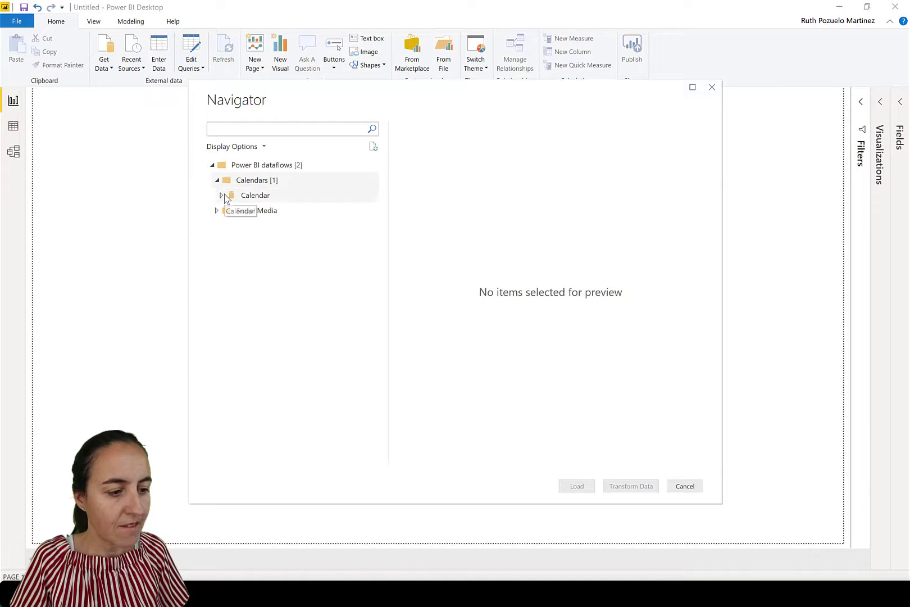
left_click(685, 485)
Reconnect to Power BI dataflows and tick Fiscal Calendar under Calendars > Calendar.
left_click(105, 68)
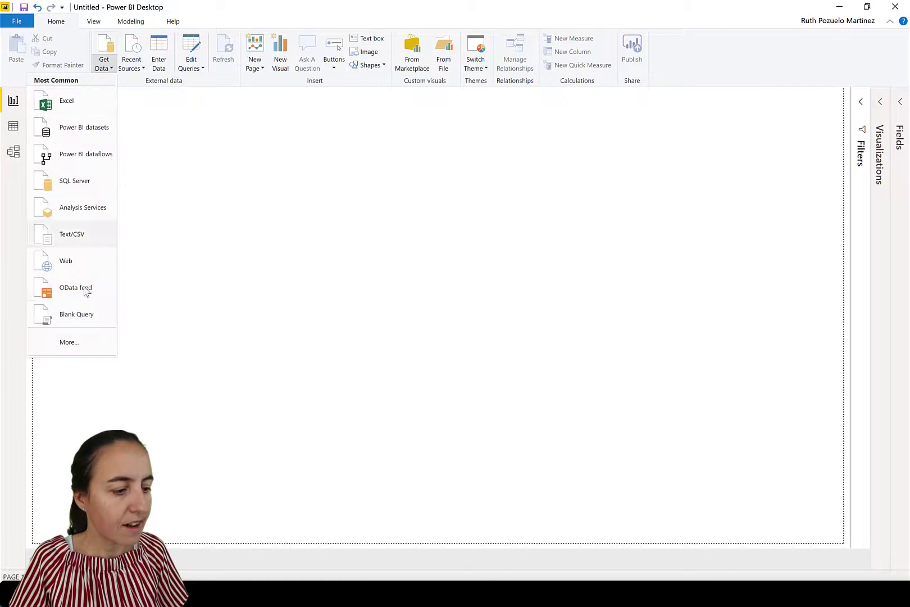
left_click(103, 160)
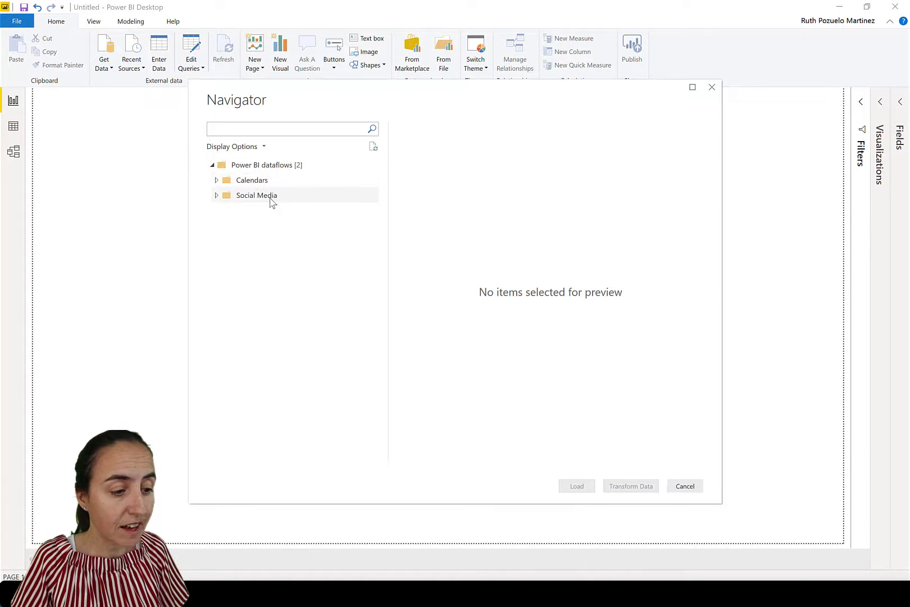
left_click(216, 180)
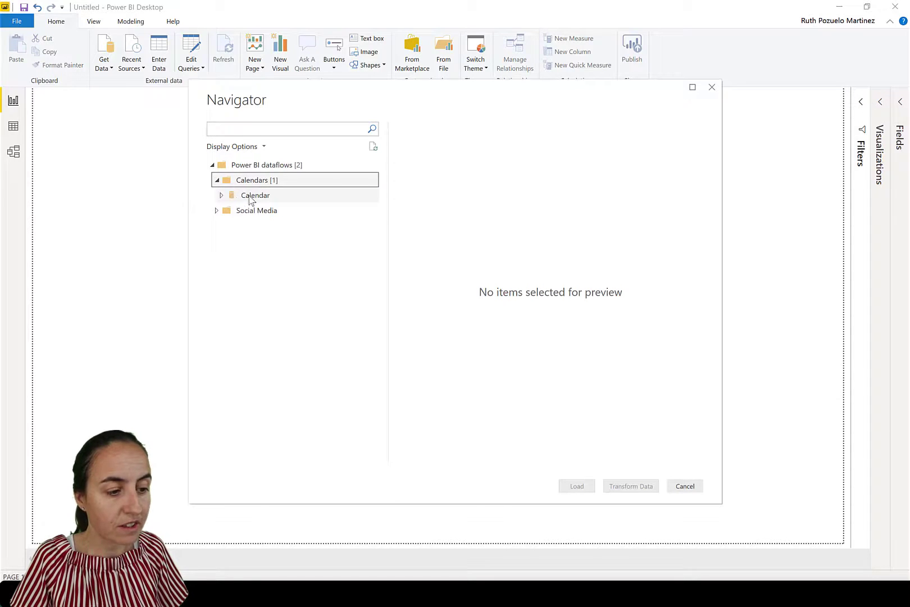
left_click(253, 196)
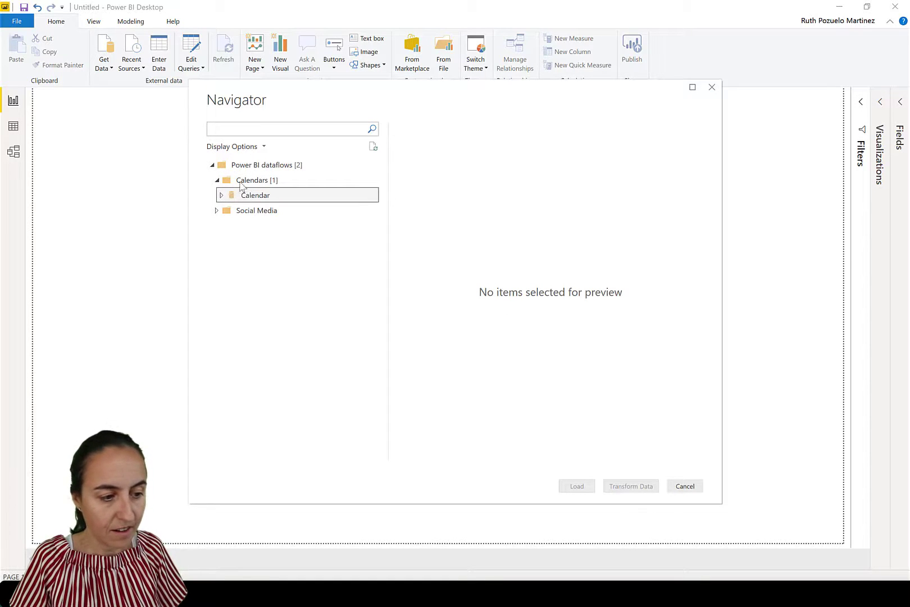
left_click(222, 196)
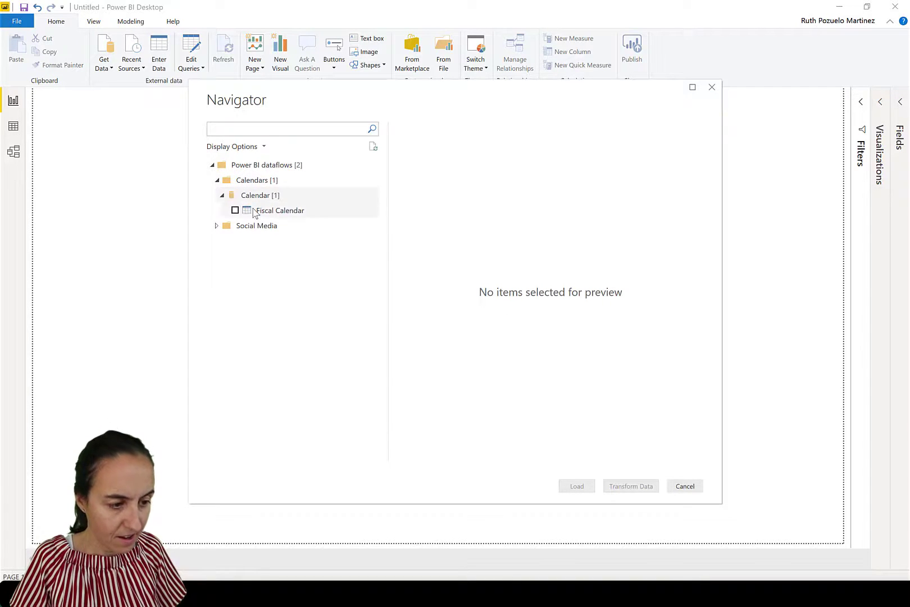
left_click(235, 210)
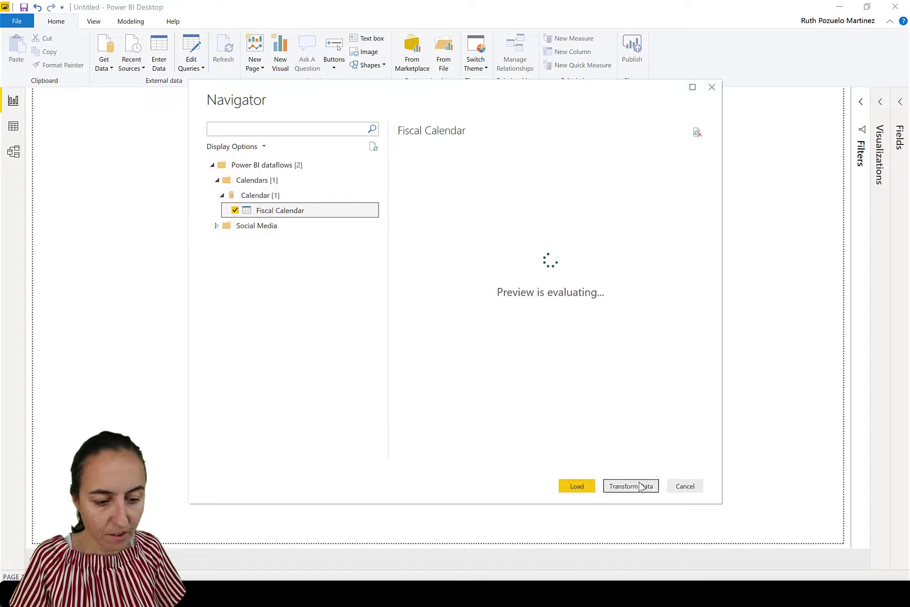
Open Fiscal Calendar in Power Query and start an 'After...' filter on the Date column.
left_click(640, 488)
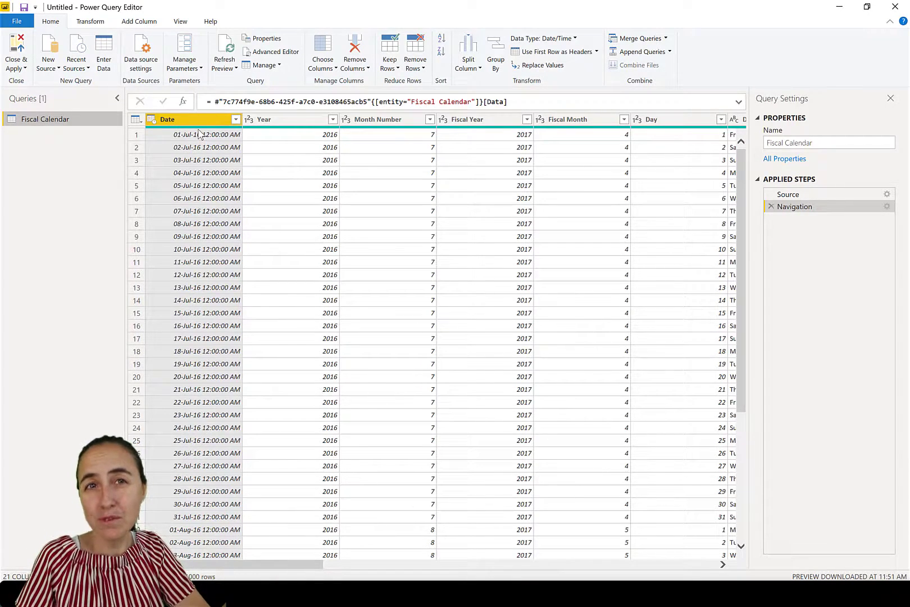
left_click(236, 119)
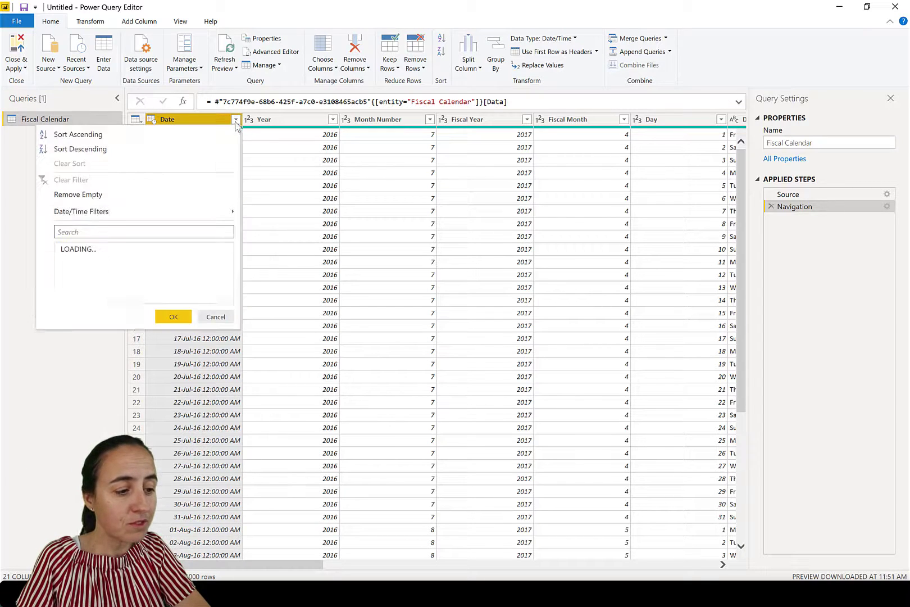
mouse_move(207, 216)
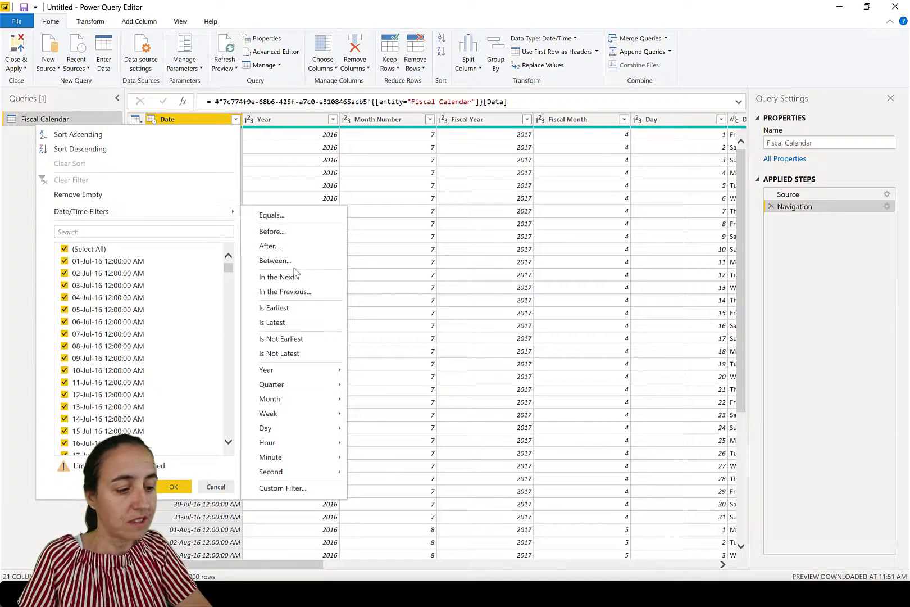
left_click(270, 246)
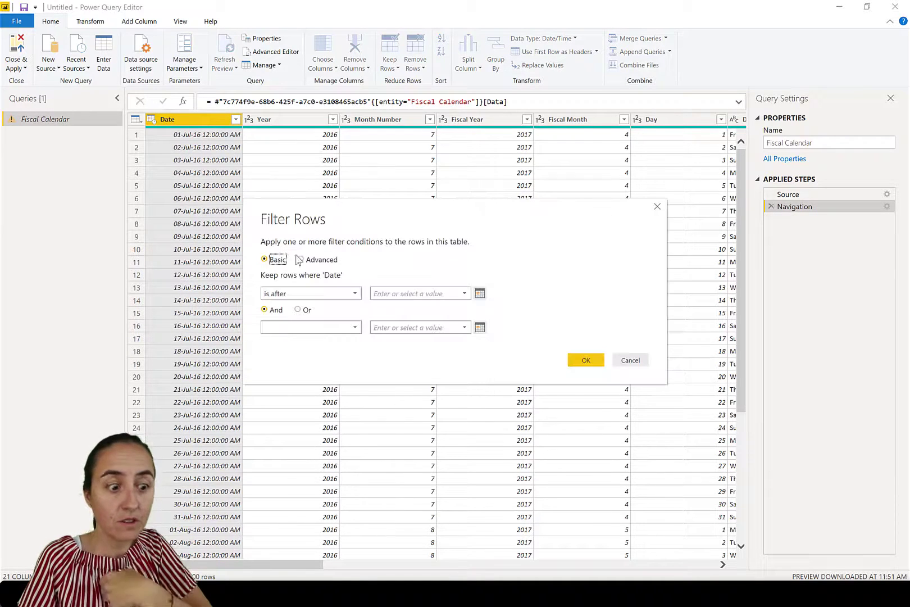
Set the filter cutoff date to 07-Jul-17 in the date picker and apply it.
left_click(479, 293)
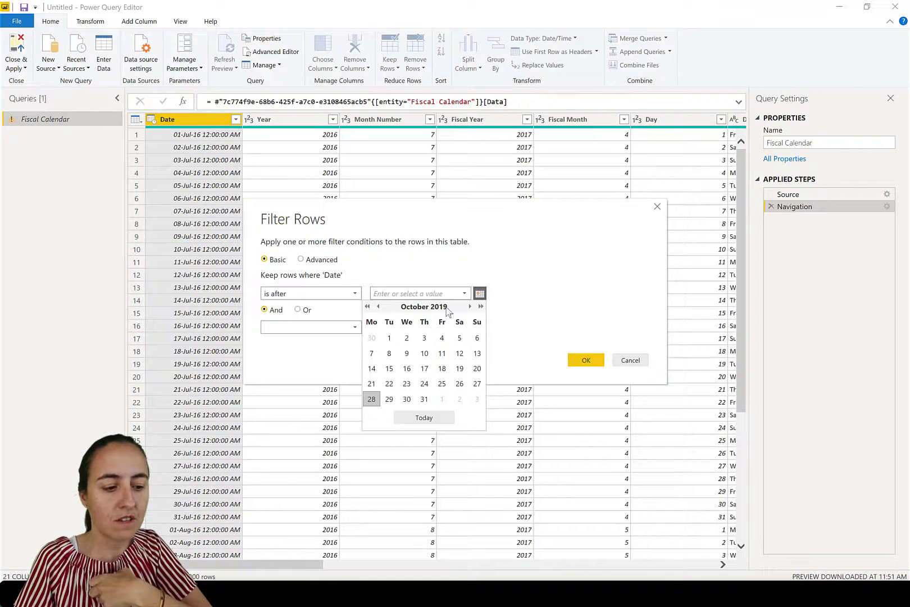
left_click(378, 306)
left_click(378, 306)
left_click(378, 306)
left_click(379, 306)
left_click(378, 306)
left_click(379, 306)
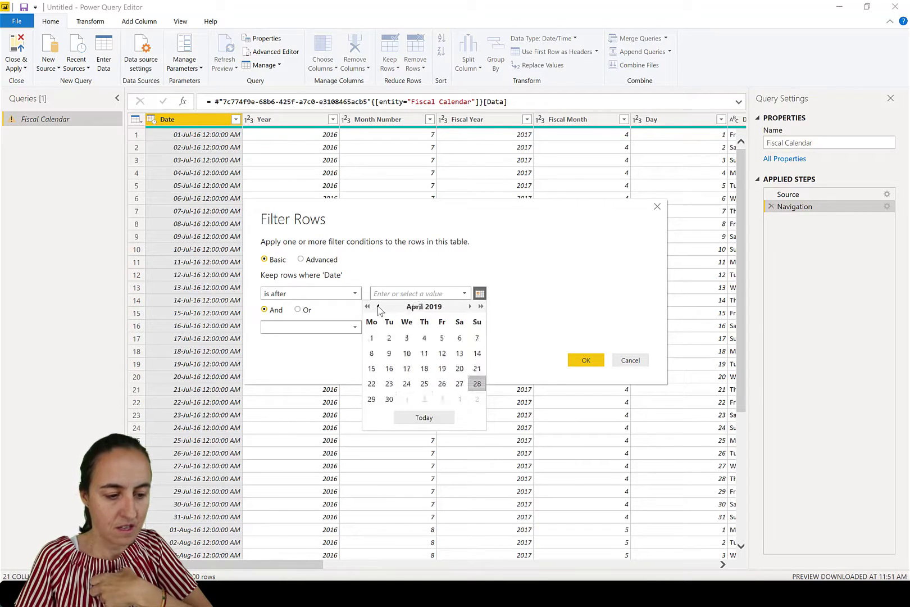
left_click(378, 306)
left_click(378, 306)
left_click(378, 306)
left_click(378, 306)
left_click(378, 306)
left_click(378, 306)
left_click(378, 306)
left_click(378, 306)
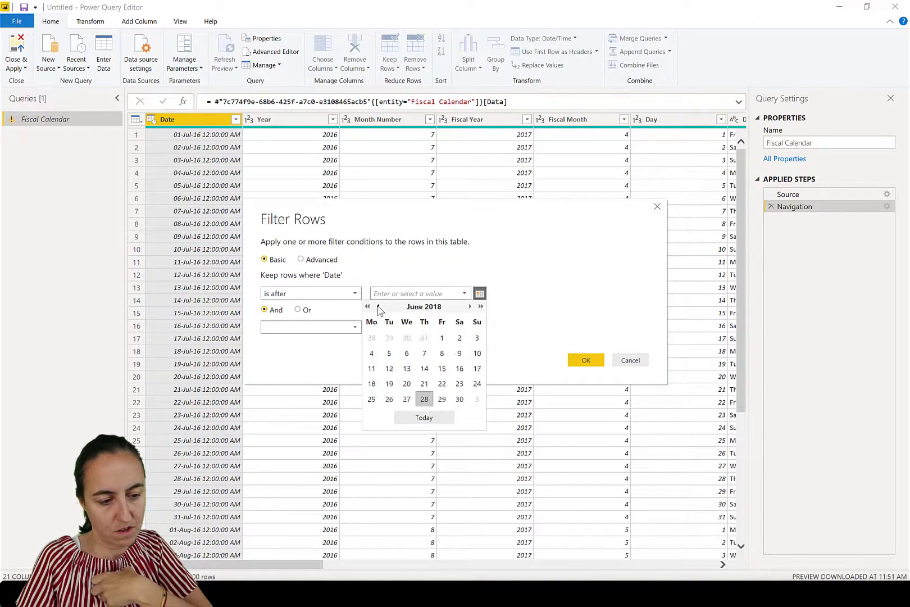
left_click(378, 306)
left_click(378, 306)
left_click(378, 307)
left_click(378, 307)
left_click(378, 306)
left_click(378, 307)
left_click(378, 306)
left_click(378, 306)
left_click(378, 306)
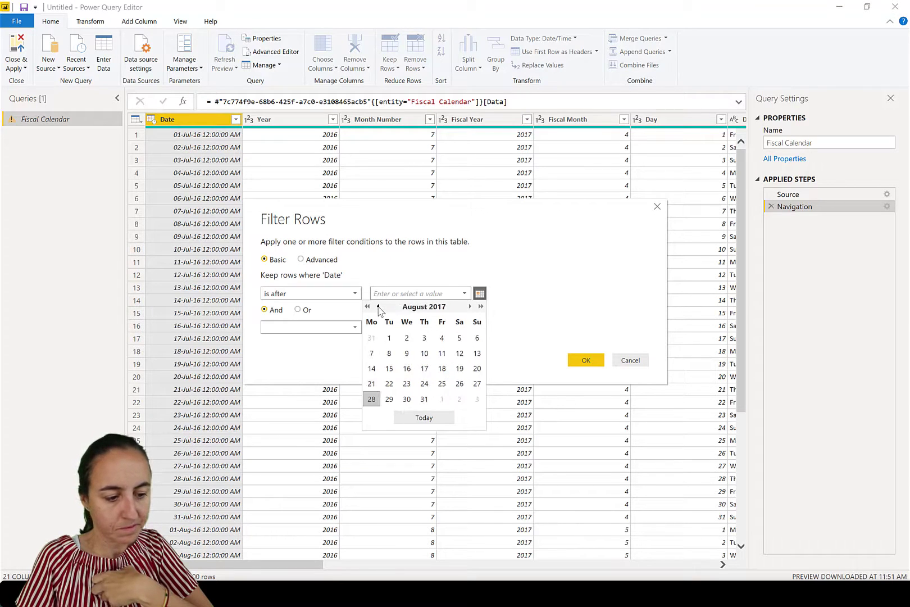
left_click(378, 306)
left_click(442, 350)
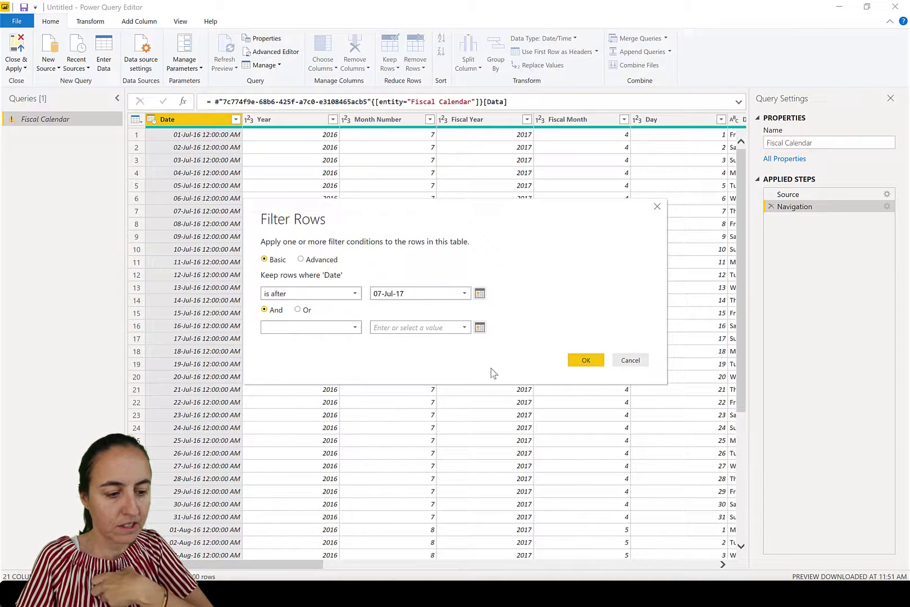
left_click(585, 360)
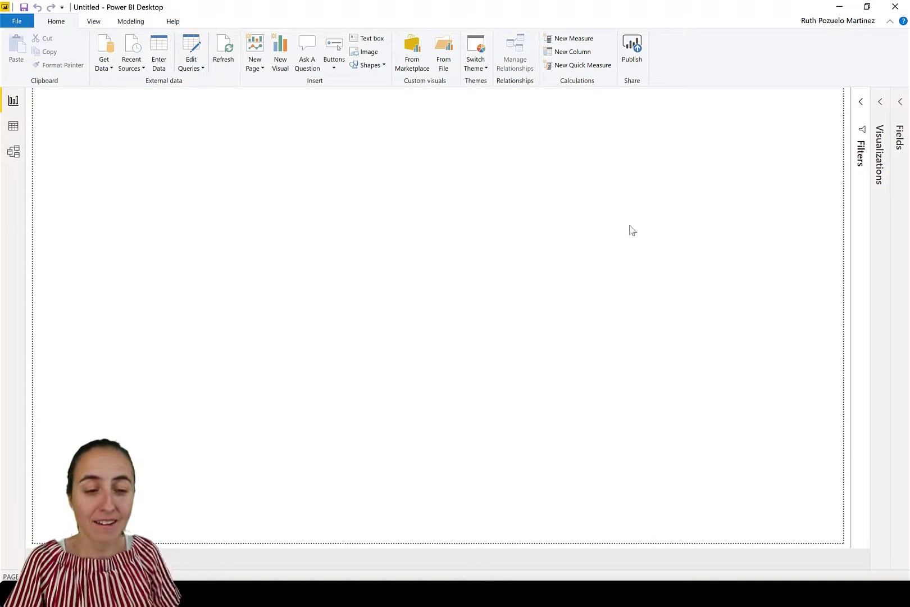
Expand the Fields pane to list Fiscal Calendar fields like Date, Fiscal Month and Fiscal Year.
left_click(897, 140)
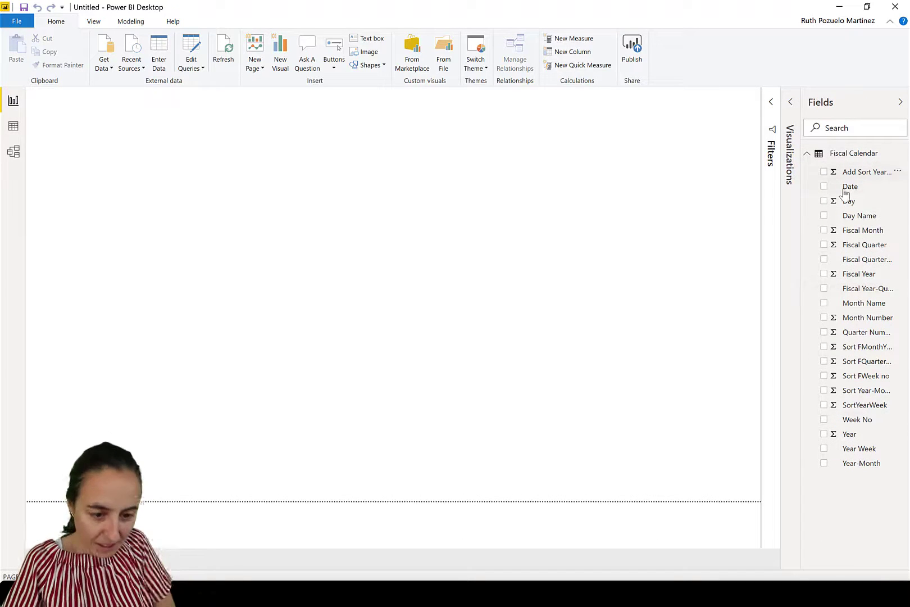